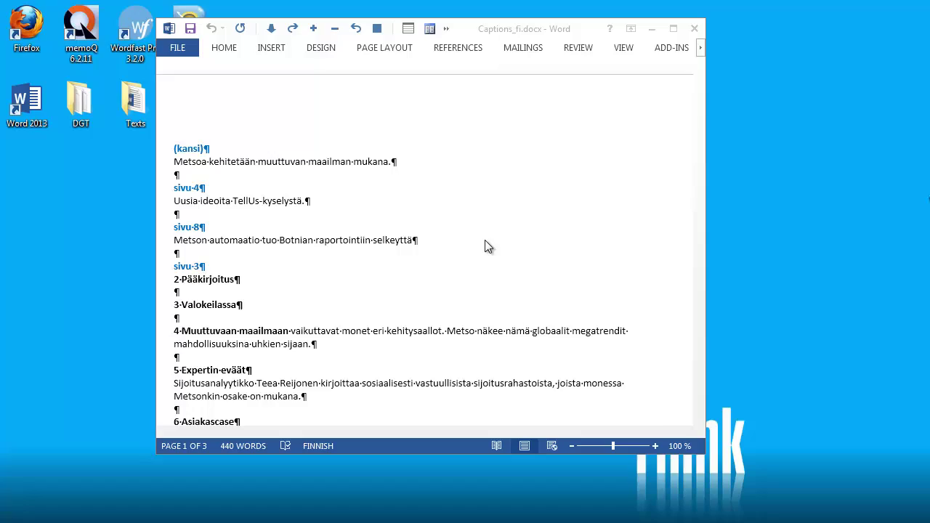
Review Captions_fi.docx in Word, return to its top, and switch to memoQ's Translations list.
scroll(397, 172, "down", 20)
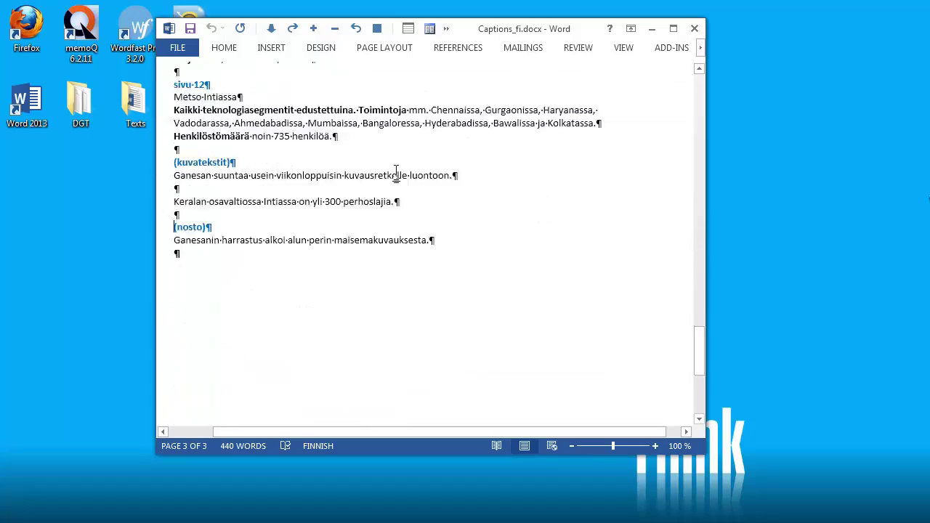
key("ctrl+Home")
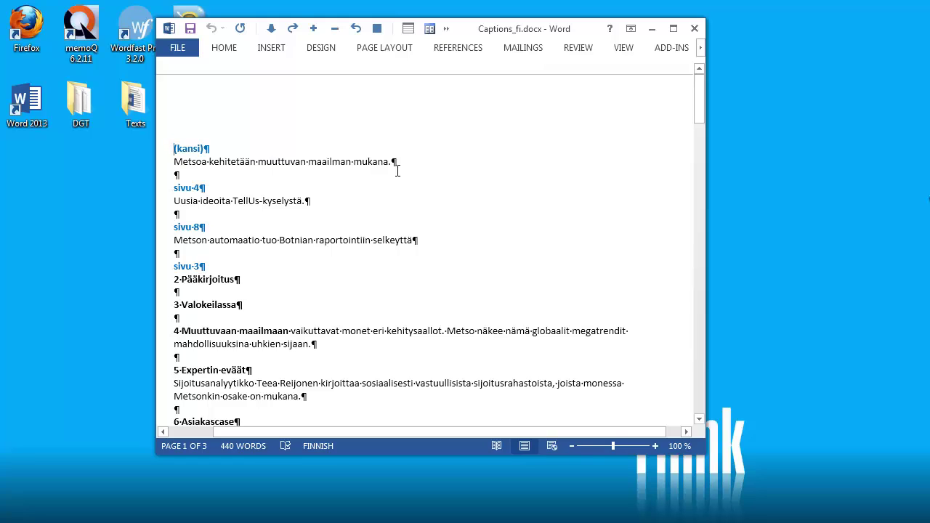
key("alt+Tab")
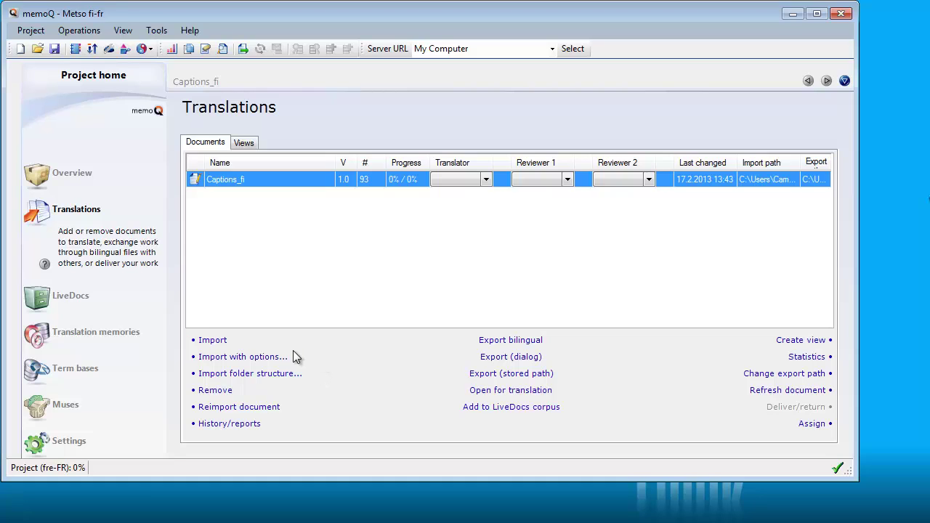
Open Captions_fi in memoQ to inspect its 93 untranslated segments, then return to Word.
left_click(220, 344)
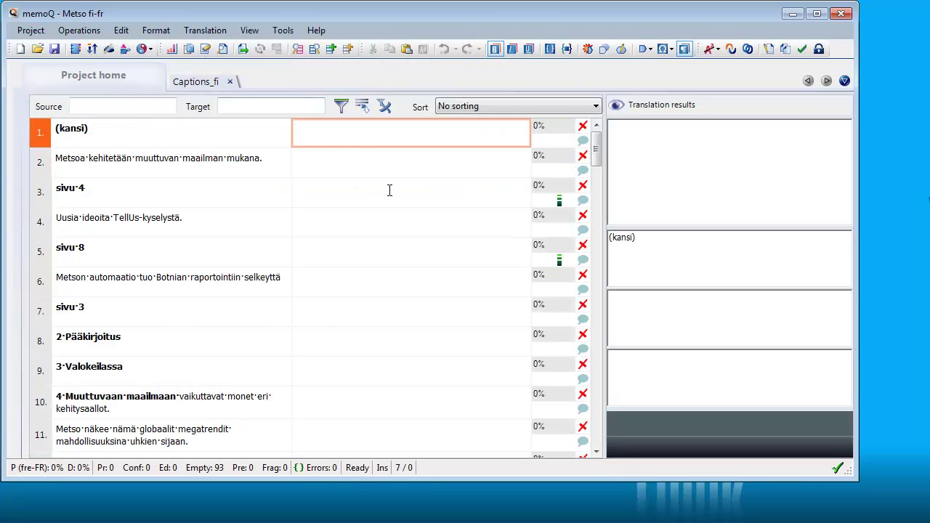
key("alt+Tab")
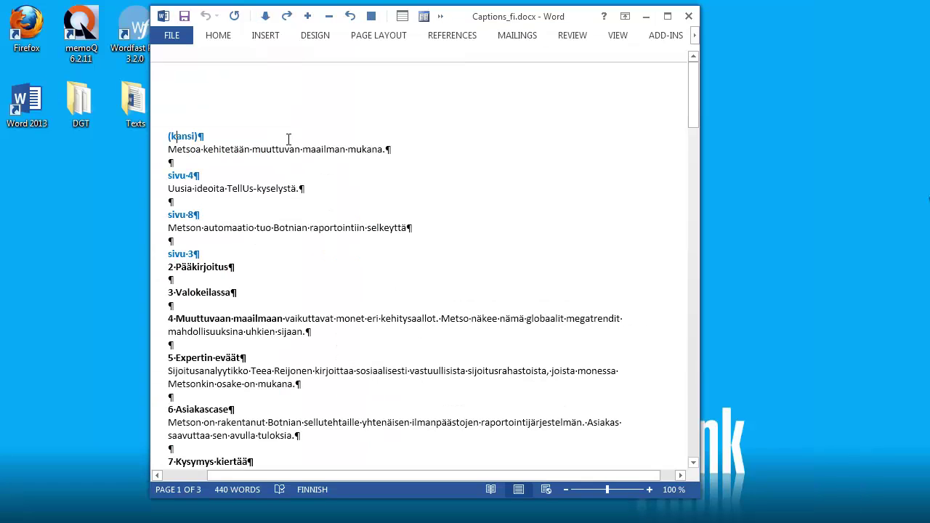
Create a new character style named Untranslatable from the Styles pane.
left_click(220, 37)
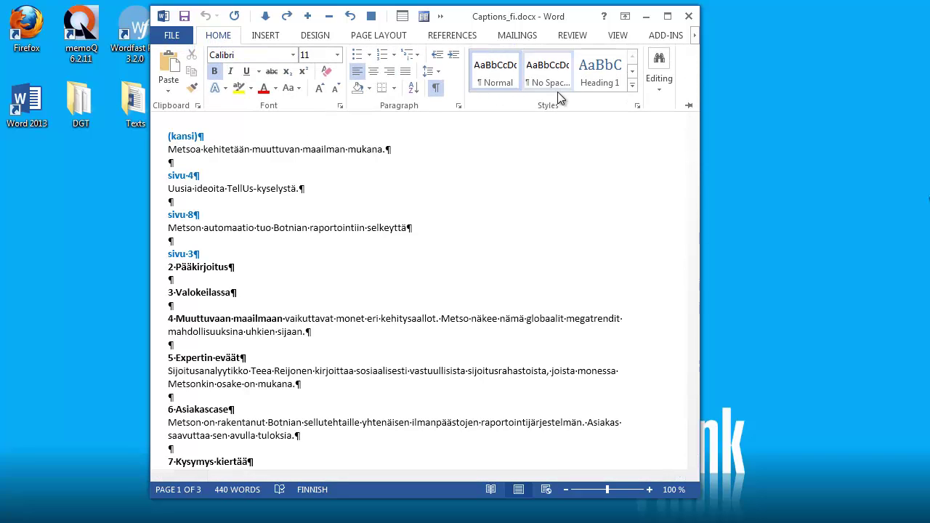
left_click(636, 107)
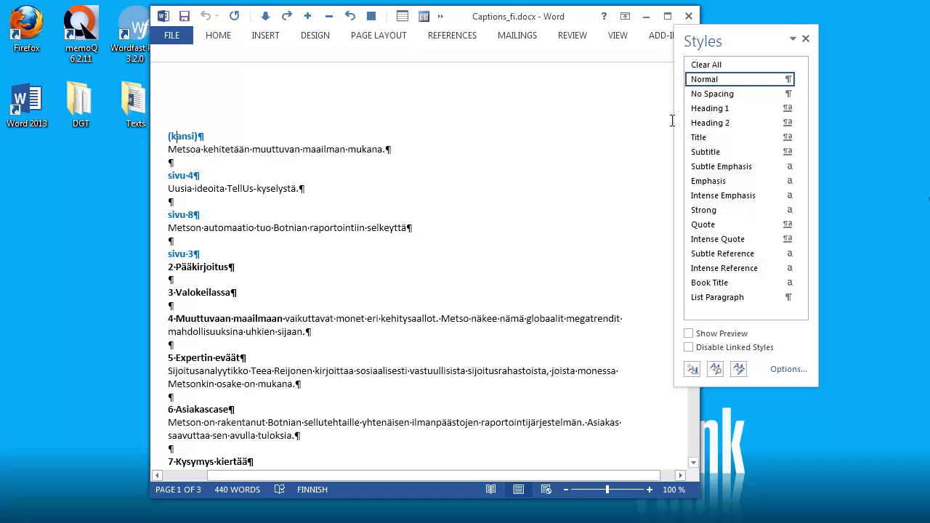
left_click(692, 369)
type("Un")
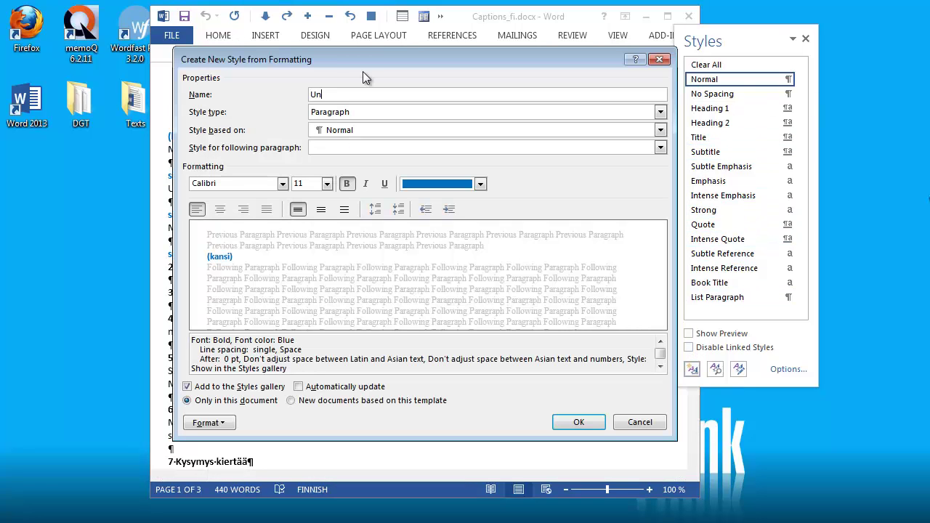
type("translatable")
left_click(356, 114)
left_click(345, 134)
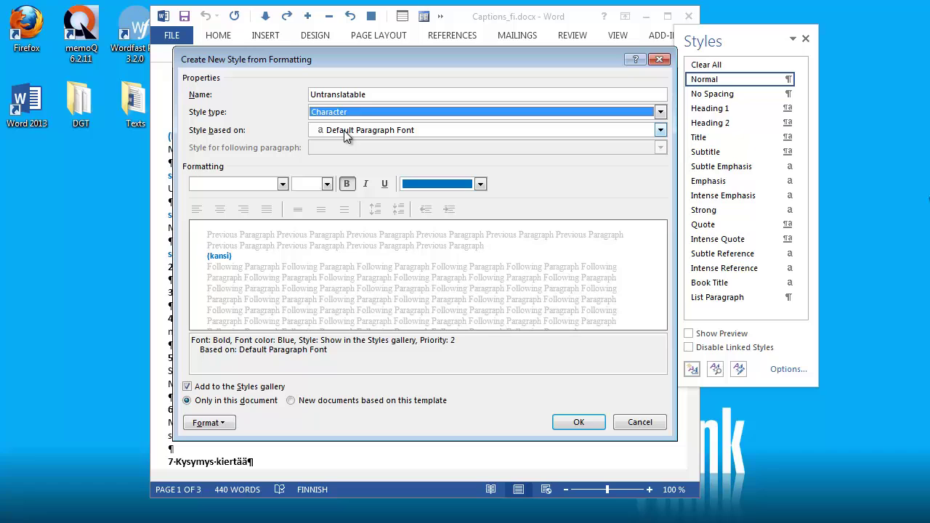
left_click(578, 423)
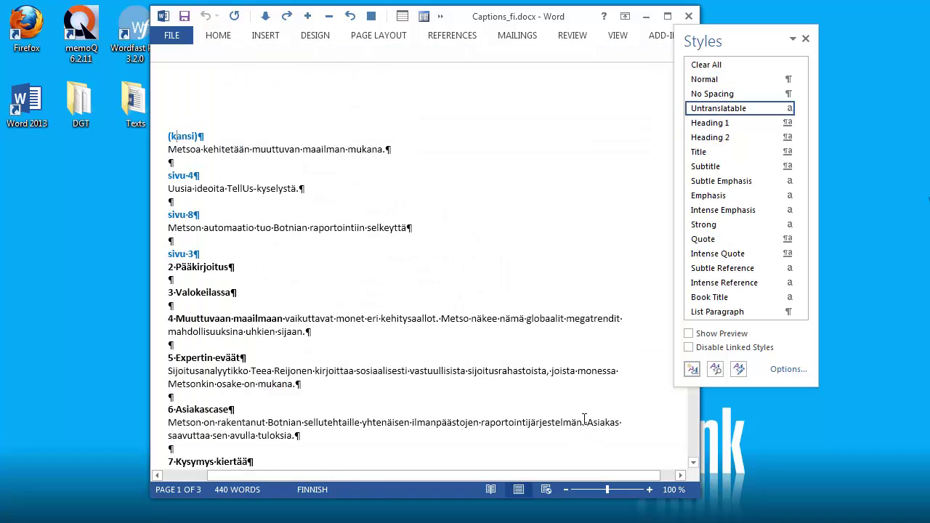
Apply the Untranslatable style to the 'sivu 4' heading and deselect it.
left_click(180, 175)
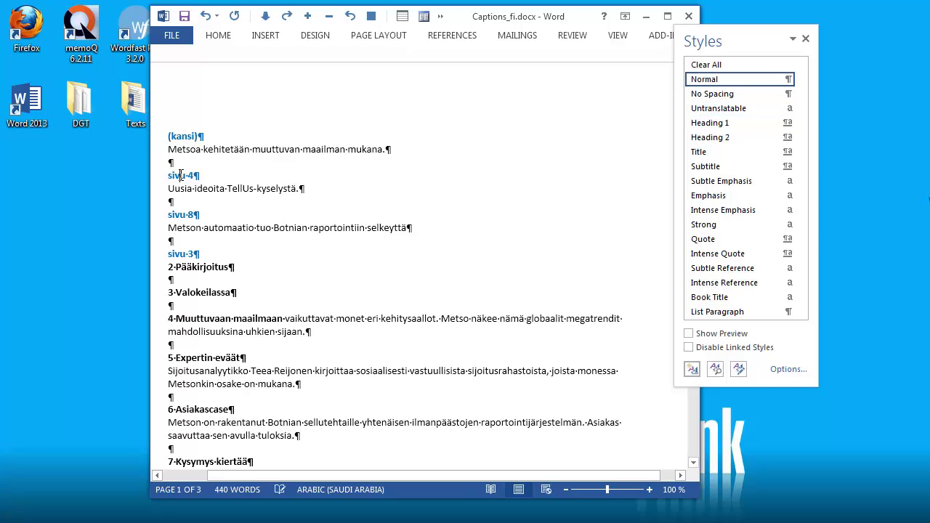
key("shift+Right")
key("shift+Right")
key("shift+Right")
key("shift+Right")
key("shift+Right")
key("shift+Right")
key("shift+Right")
key("shift+Right")
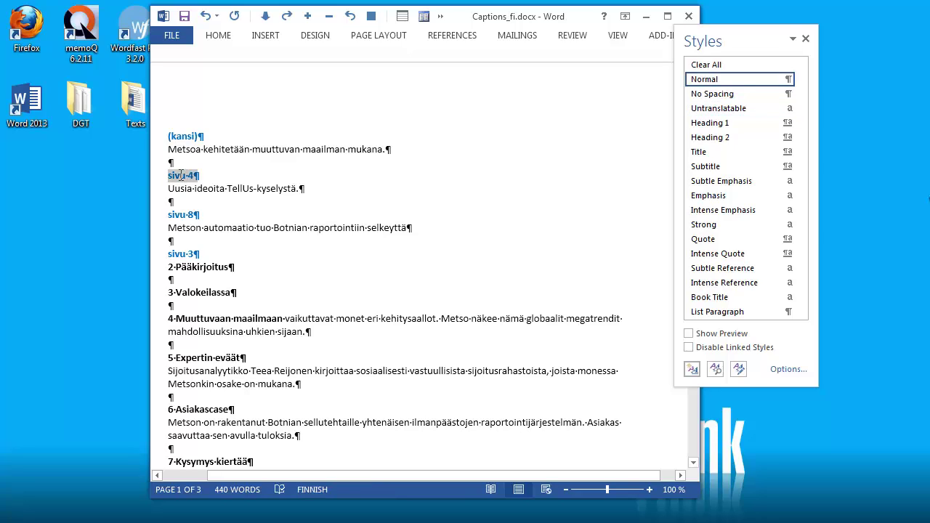
key("shift+Left")
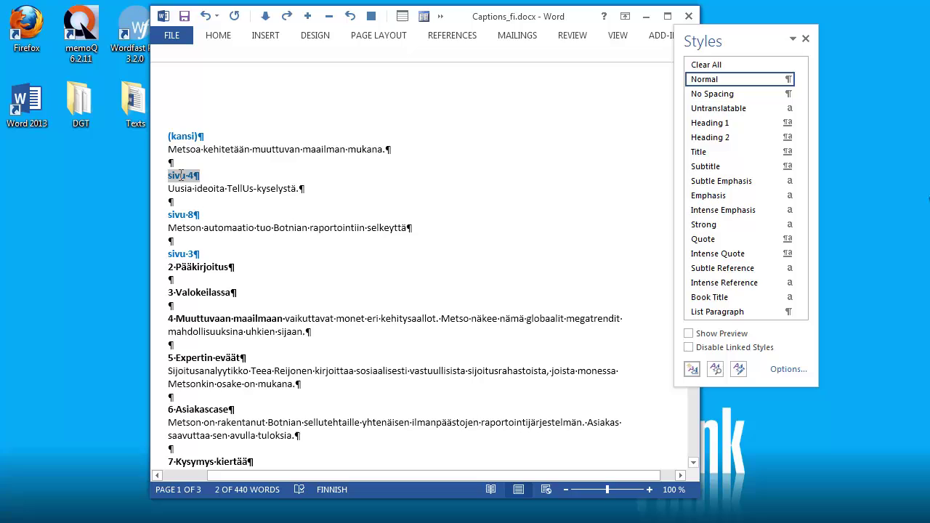
left_click(708, 108)
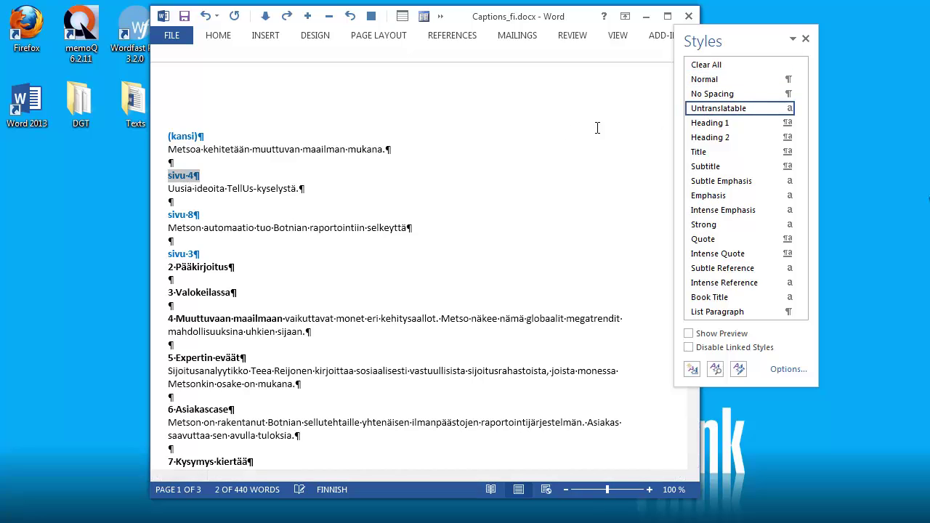
left_click_drag(302, 190, 297, 191)
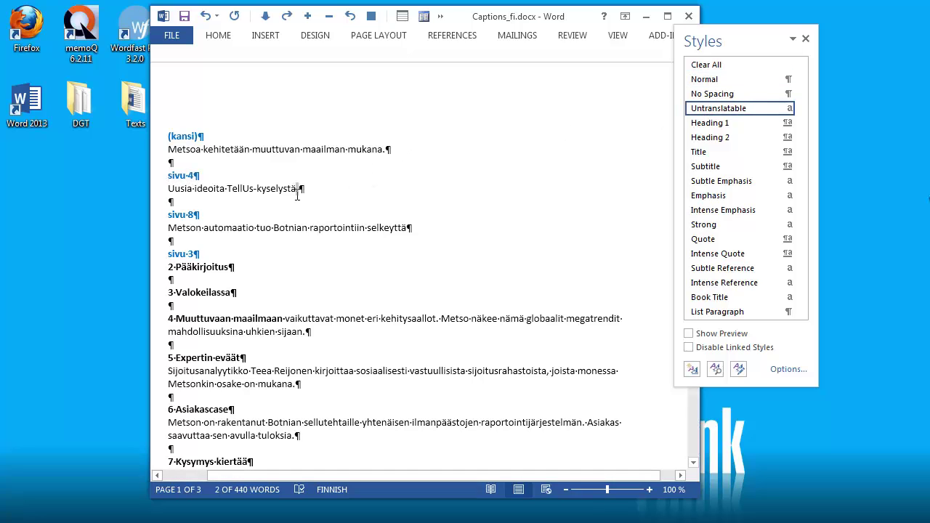
left_click(274, 129)
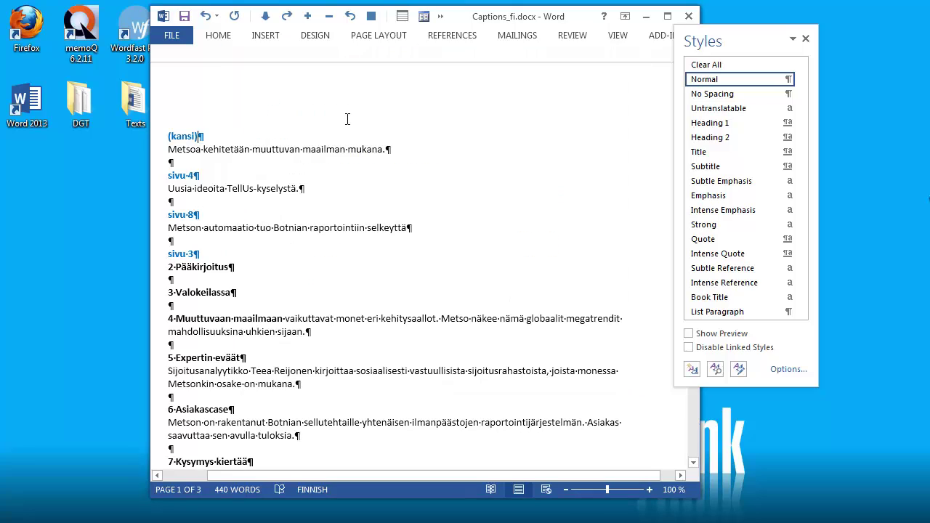
Set Find and Replace to search for blue-coloured font text.
key("ctrl+h")
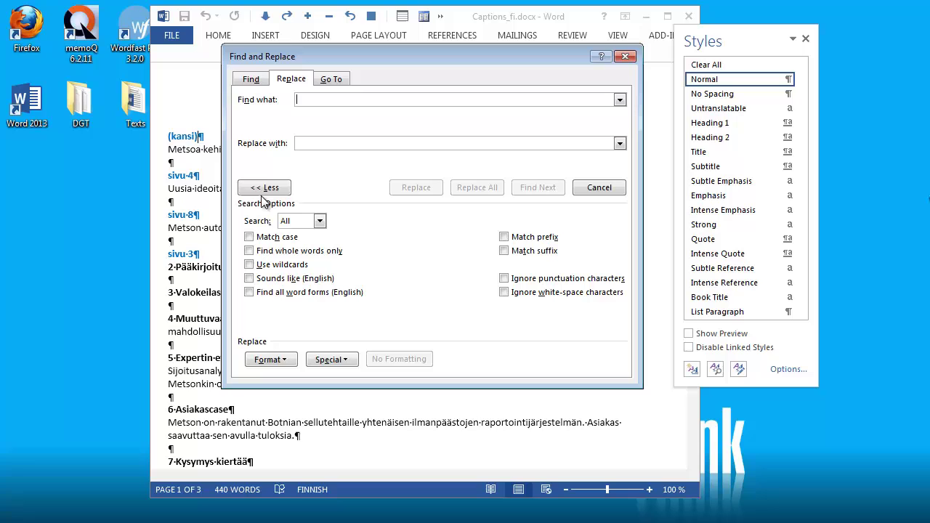
left_click(281, 361)
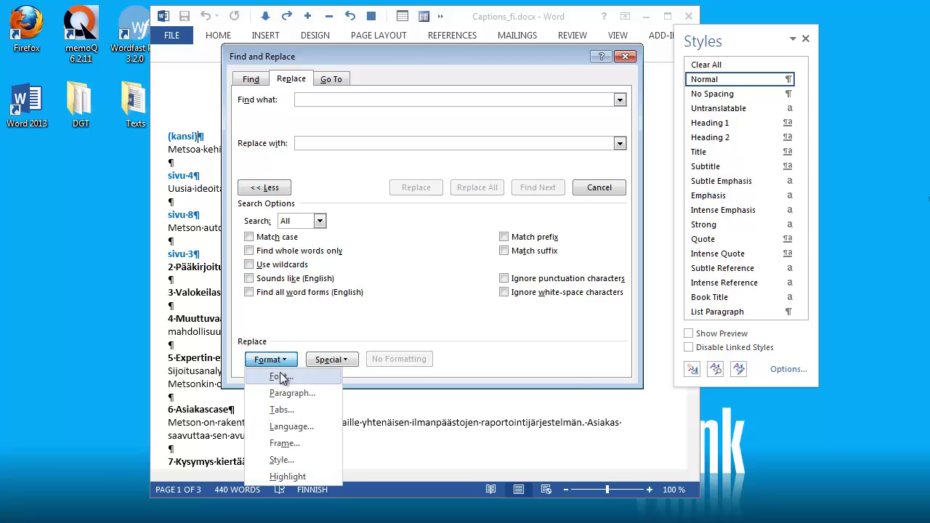
left_click(284, 376)
left_click(378, 224)
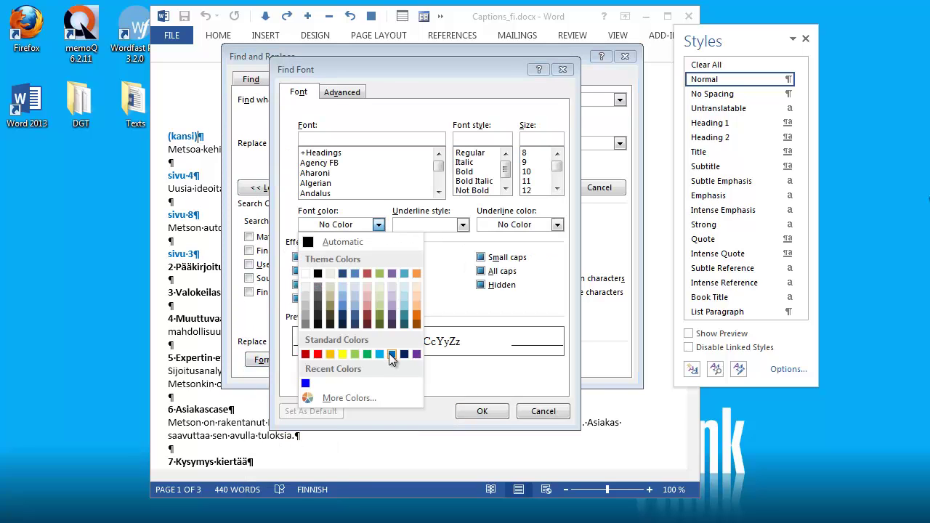
left_click(390, 353)
left_click(482, 411)
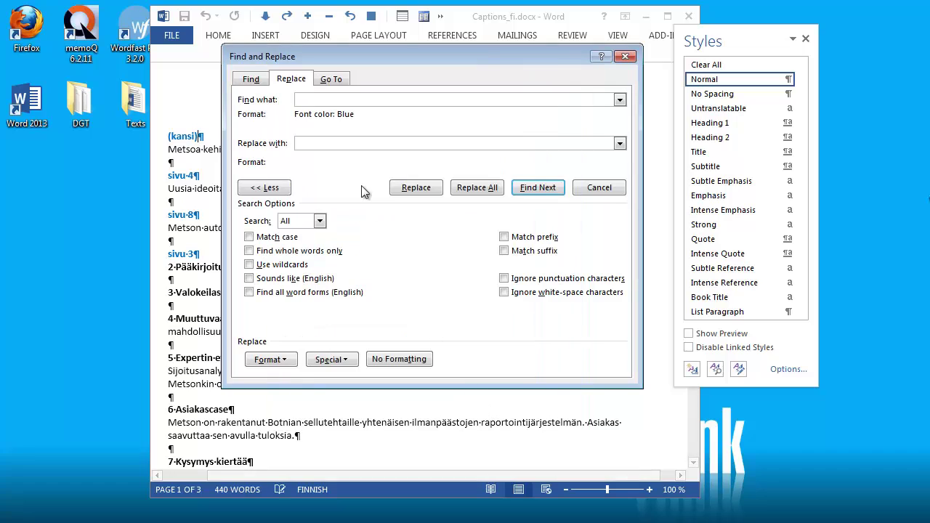
Replace all blue text with the Untranslatable style, making 18 replacements.
left_click(336, 143)
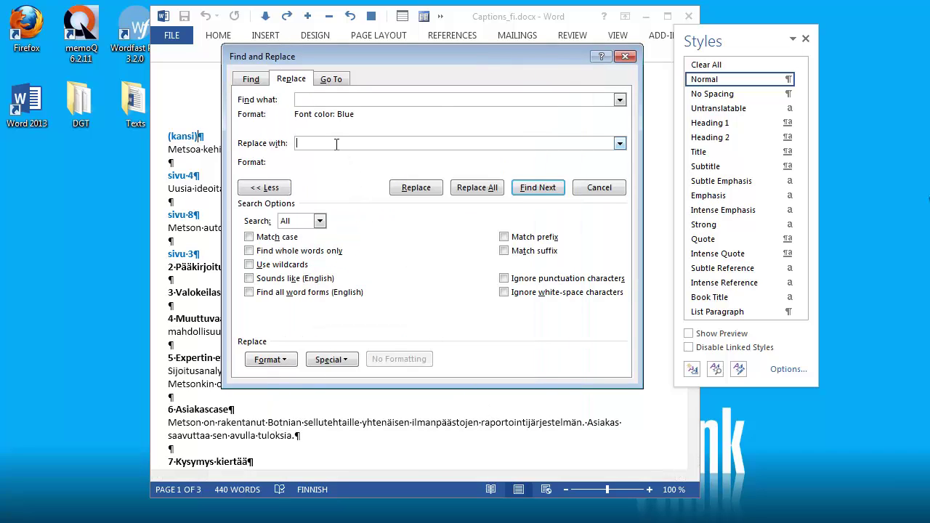
left_click(269, 359)
left_click(282, 460)
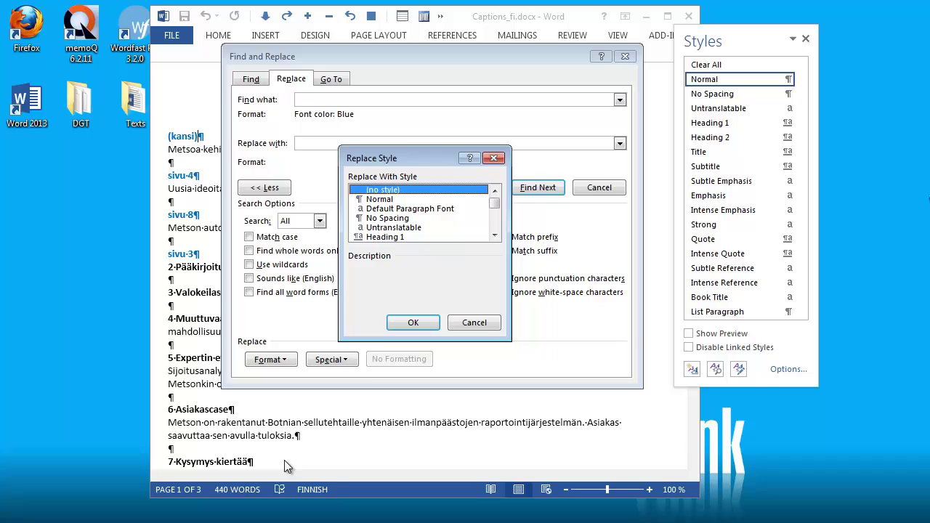
left_click(397, 227)
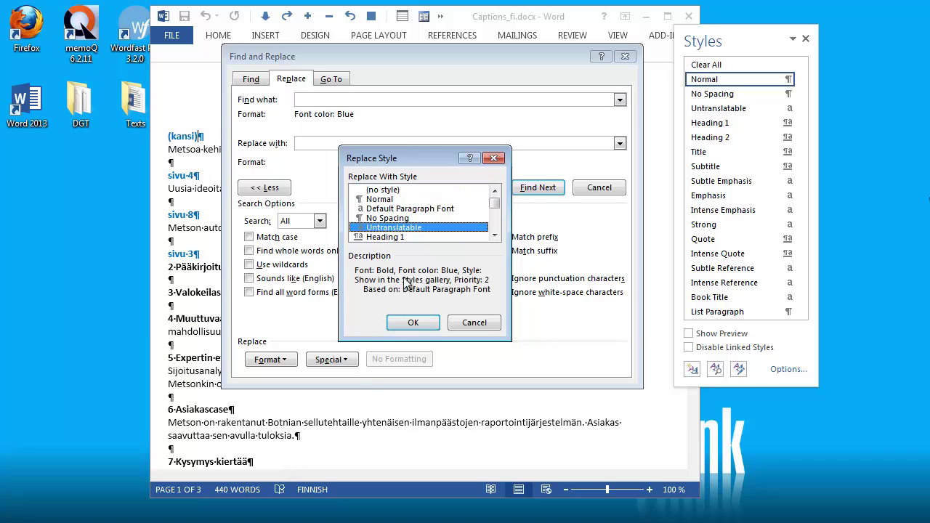
left_click(412, 322)
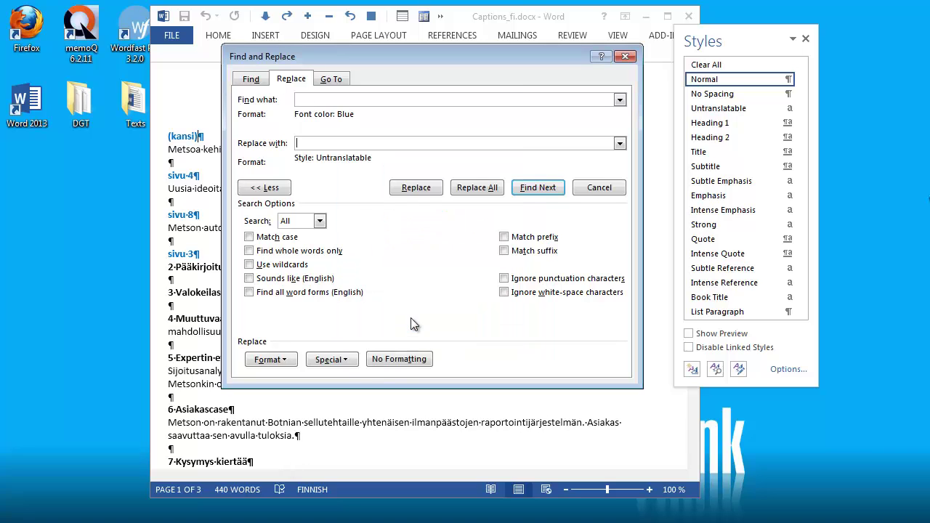
left_click(480, 189)
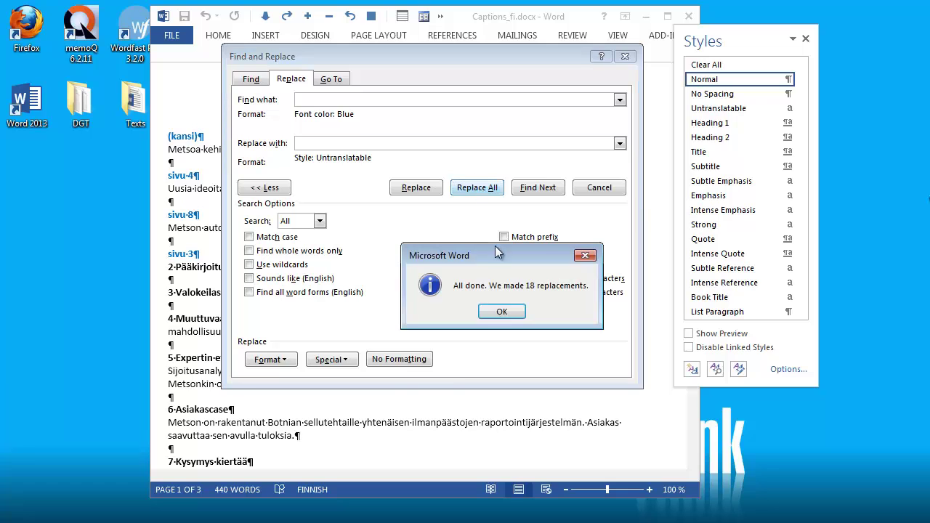
left_click(509, 311)
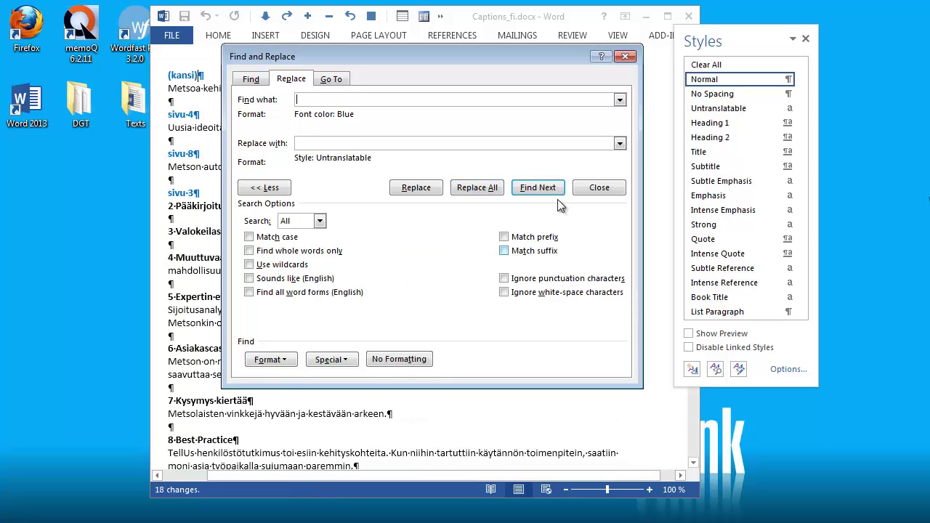
Close Find and Replace and the Styles pane, then return to memoQ's Translations list.
left_click(625, 56)
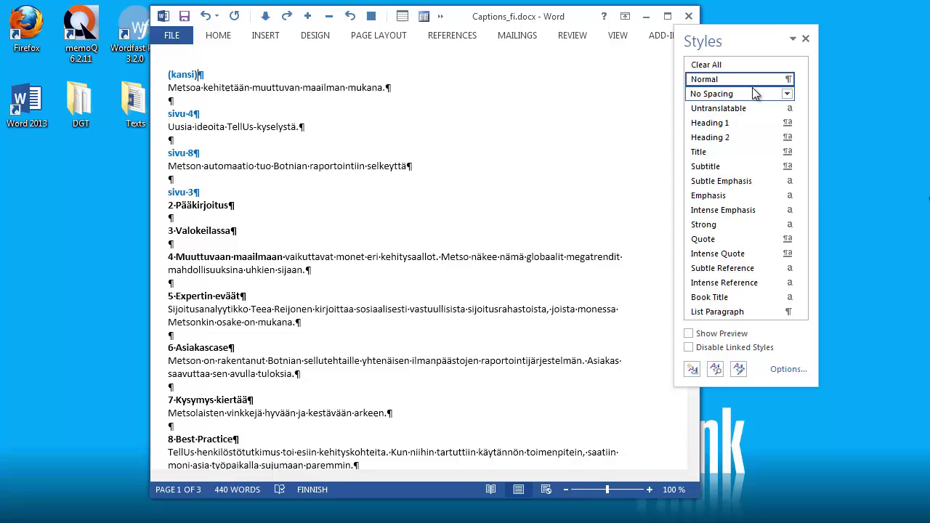
left_click(805, 40)
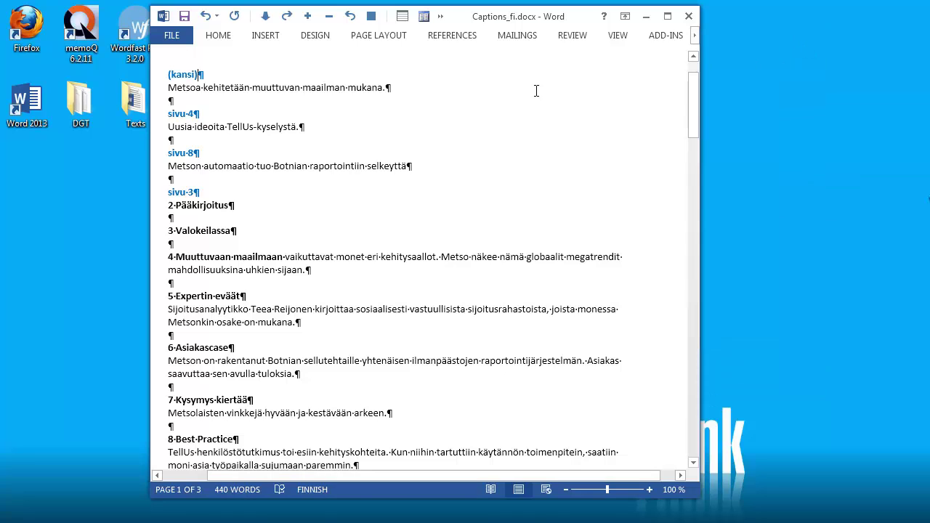
left_click(172, 37)
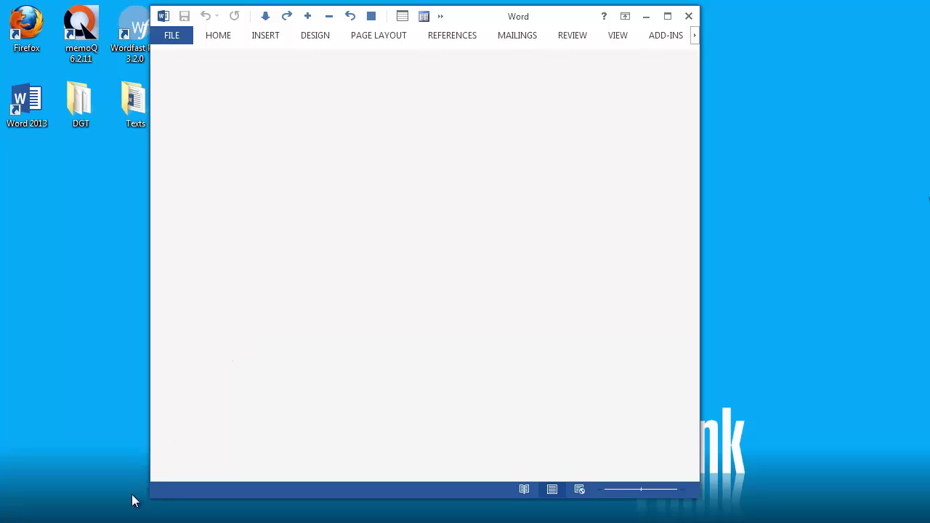
key("alt+Tab")
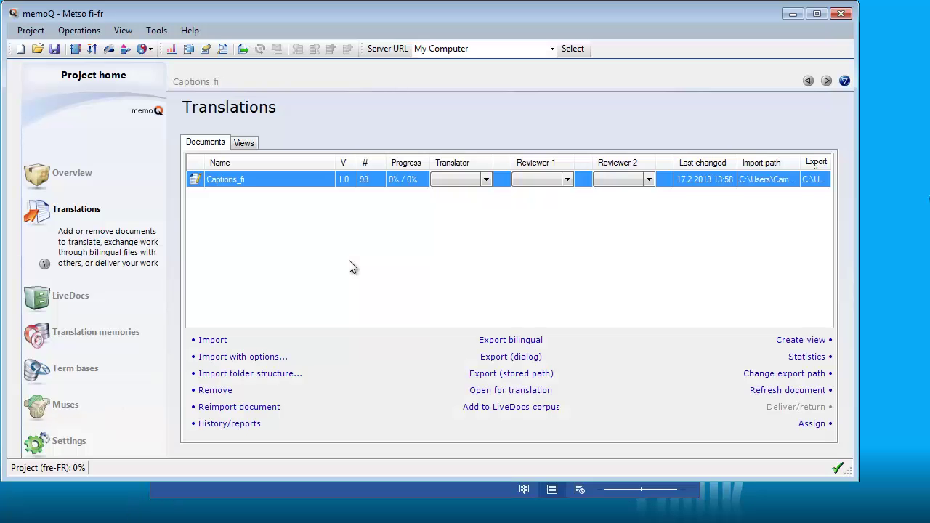
Import Captions_fi.docx with options and open its filter and configuration settings.
left_click(234, 359)
left_click(169, 123)
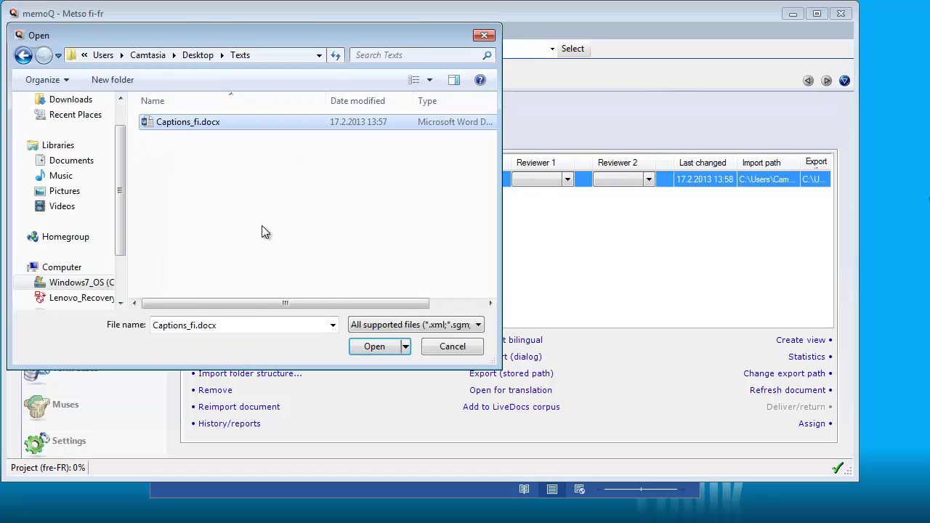
left_click(374, 347)
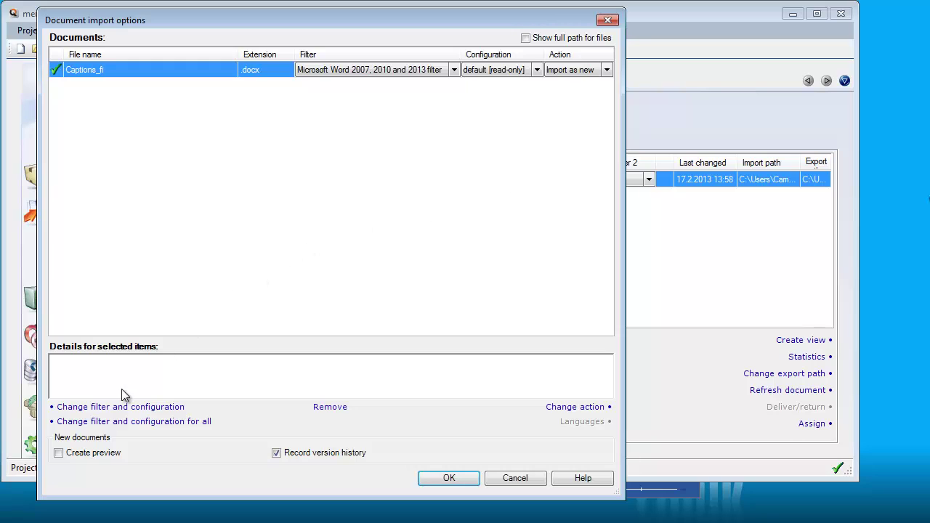
left_click(103, 414)
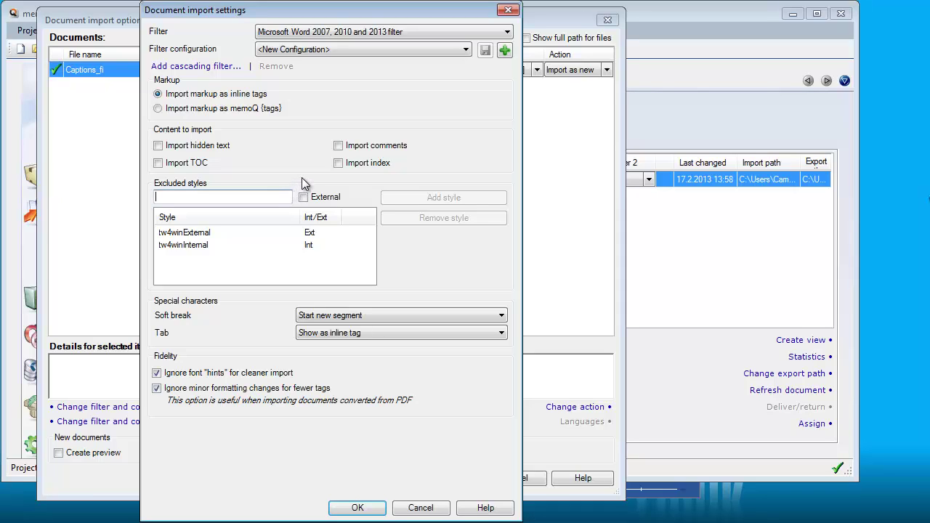
Add Untranslatable as an external excluded style.
type("Untransl")
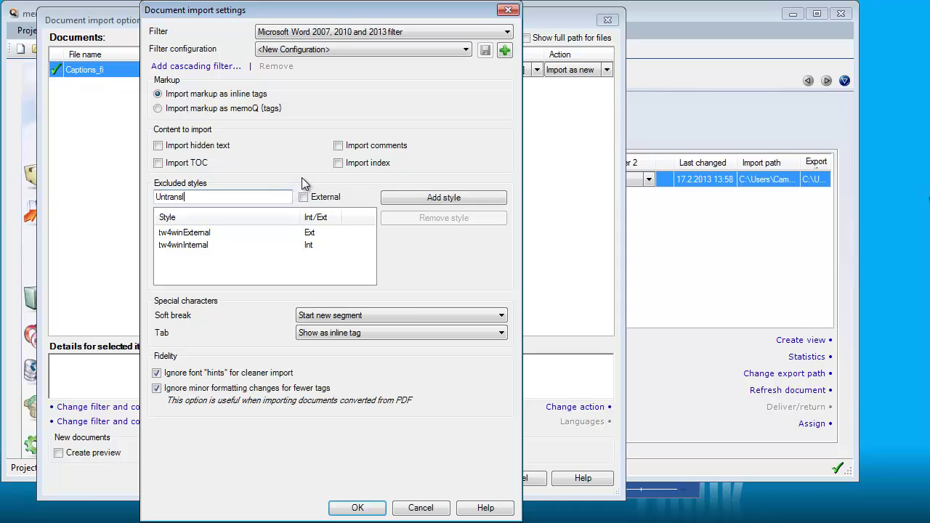
type("atble")
key("BackSpace")
key("BackSpace")
key("BackSpace")
key("BackSpace")
key("BackSpace")
key("BackSpace")
key("BackSpace")
key("BackSpace")
key("BackSpace")
key("BackSpace")
key("BackSpace")
key("BackSpace")
key("BackSpace")
type("Untranslatable")
left_click(303, 198)
left_click(408, 196)
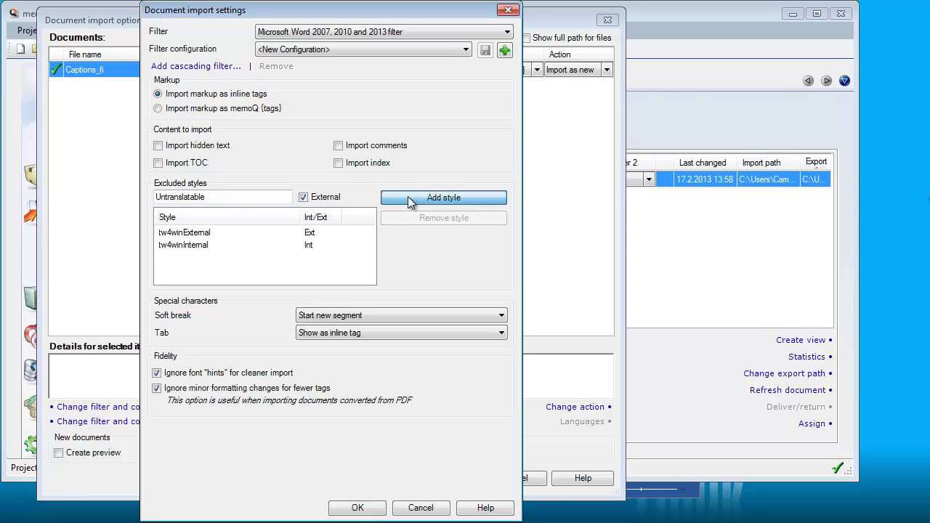
Add Untranslatable2 and Untranslatable3 as excluded styles.
left_click(220, 196)
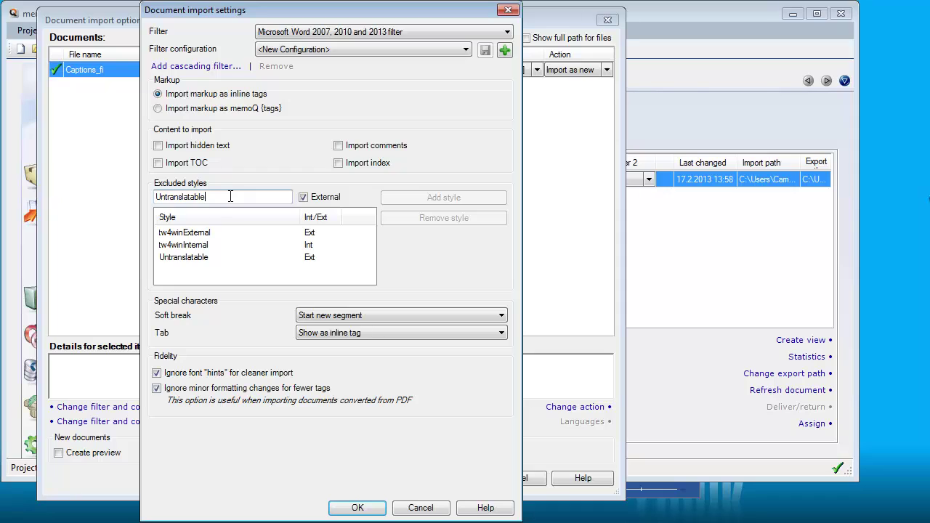
type("2")
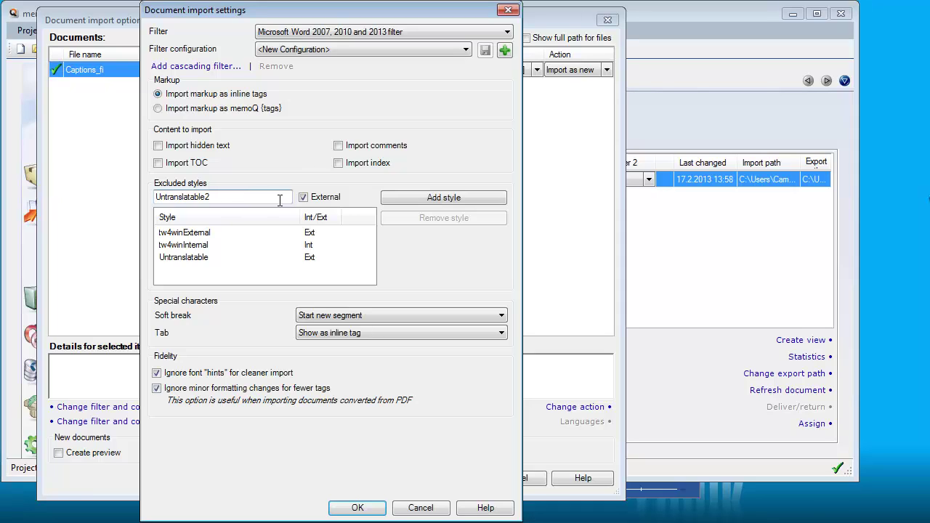
left_click(443, 196)
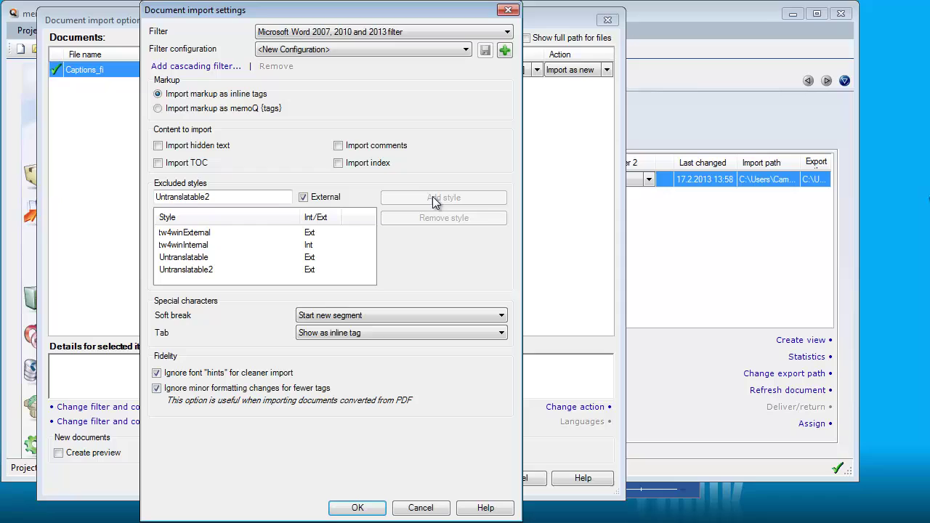
type("3")
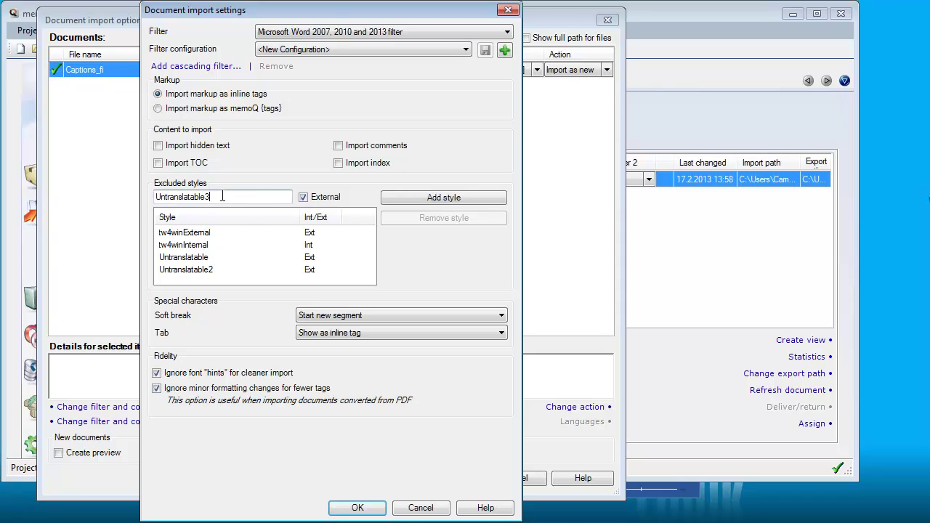
left_click(391, 196)
left_click(230, 196)
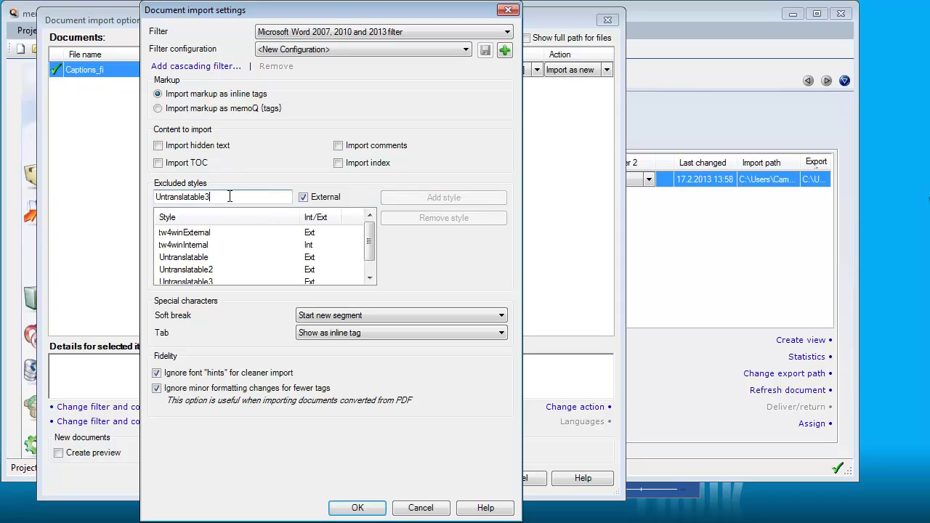
key("BackSpace")
Add Untranslatable4 to the excluded styles and make tabs start a new segment.
type("4")
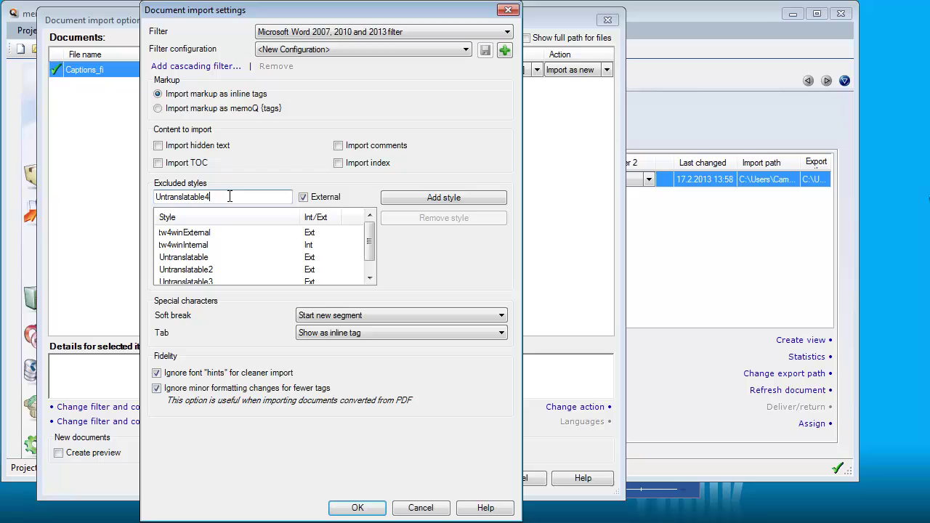
left_click(431, 201)
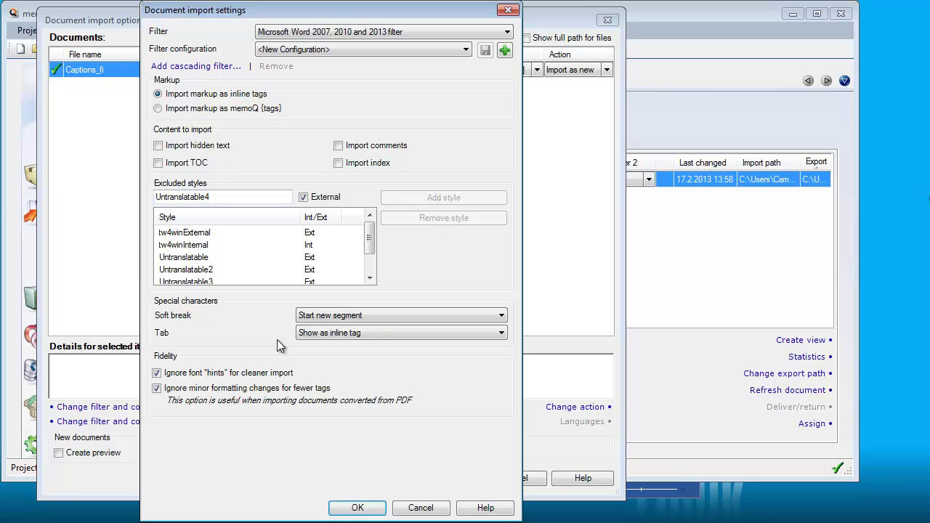
left_click(324, 333)
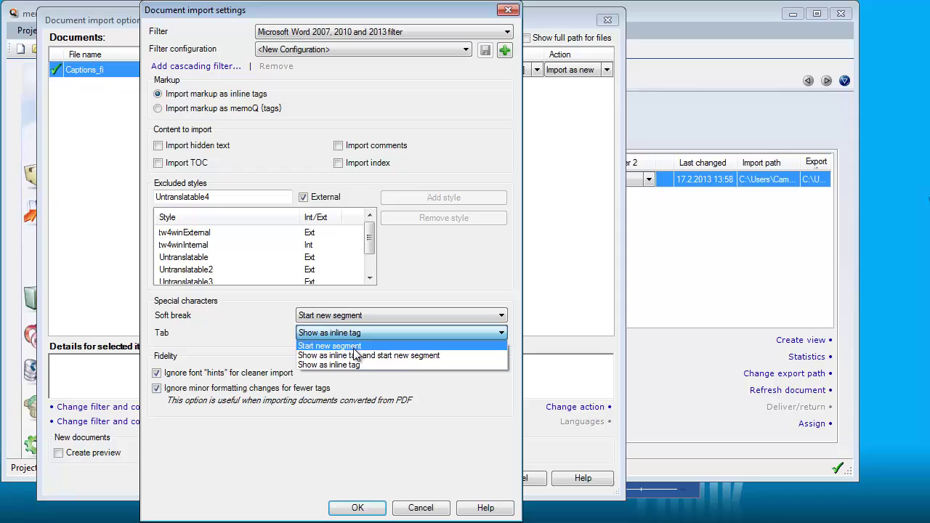
left_click(352, 347)
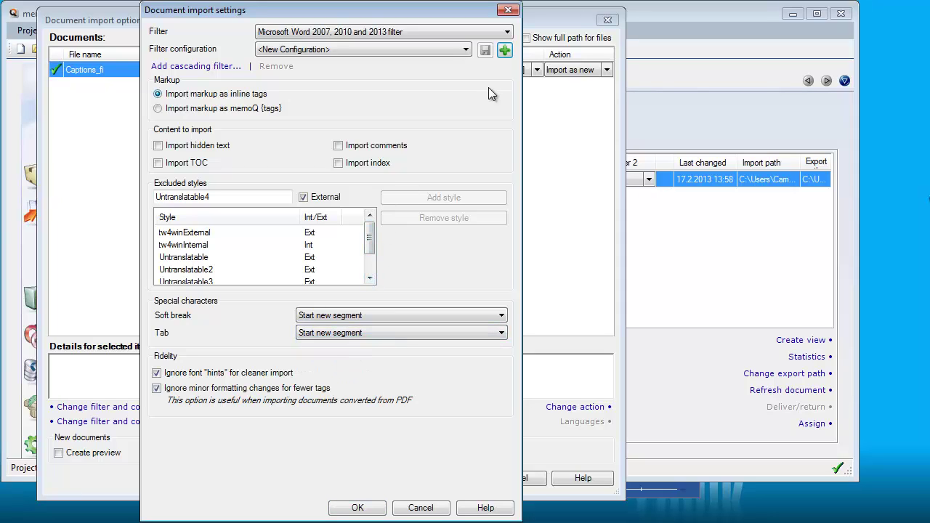
Save the settings as a new filter configuration named Untranslatables.
left_click(505, 53)
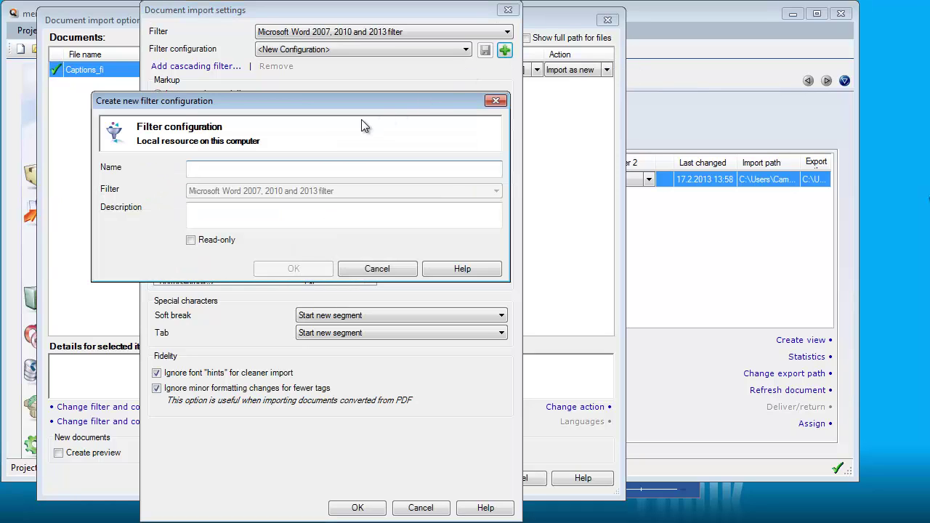
type("Untranslatables")
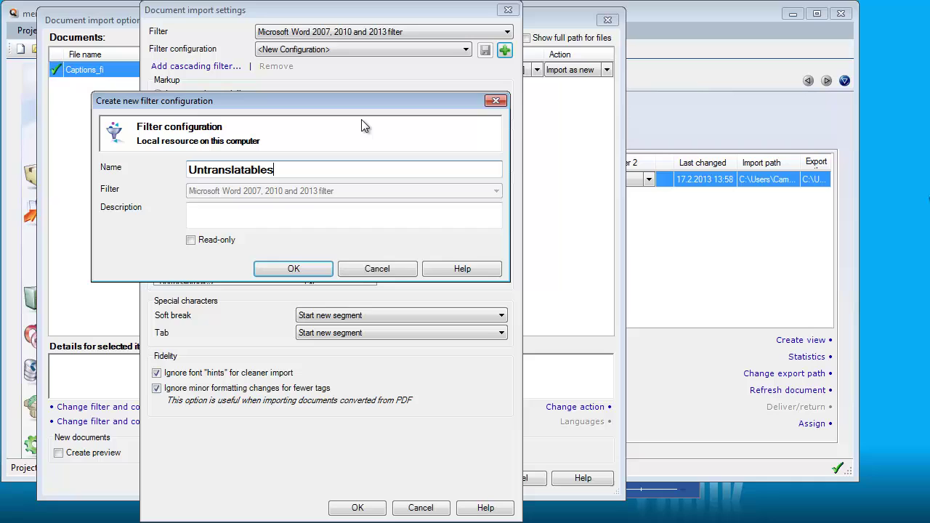
left_click(289, 269)
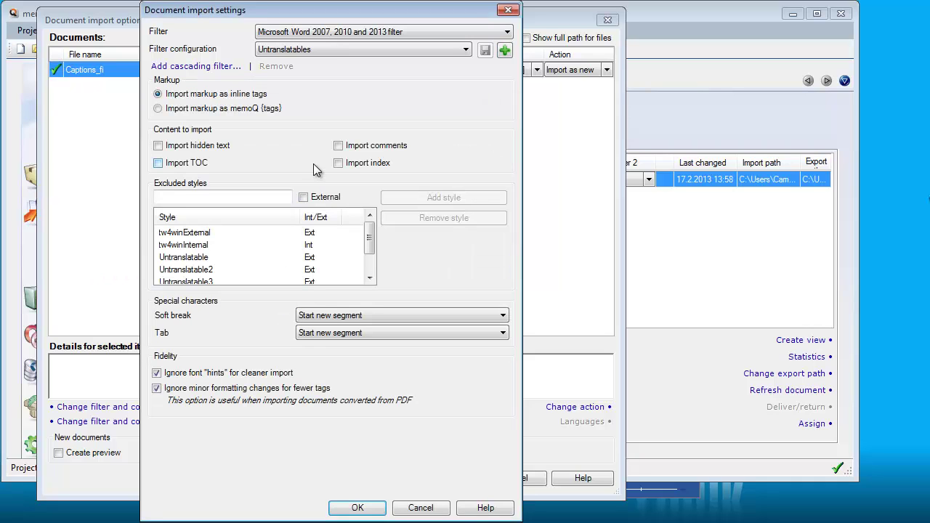
Import Captions_fi with the Untranslatables settings into 72 segments and open it beside the Word original.
left_click(359, 509)
left_click(454, 474)
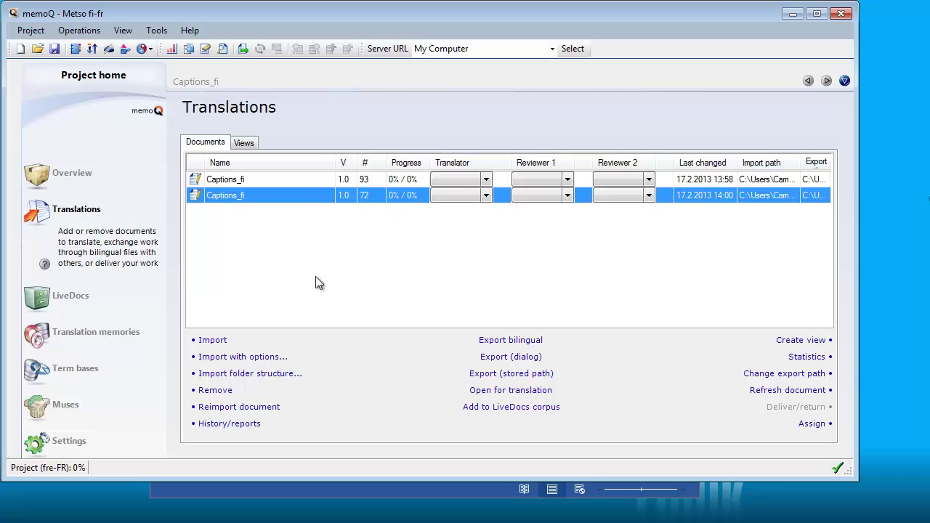
left_click(511, 390)
key("alt+Tab")
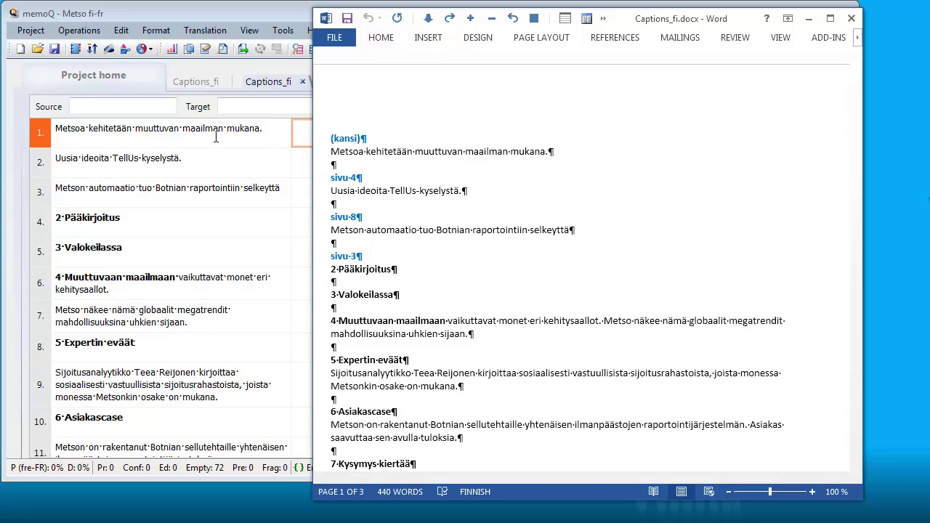
Remove the original 93-segment Captions_fi from the project's Translations list.
left_click(93, 74)
left_click(243, 180)
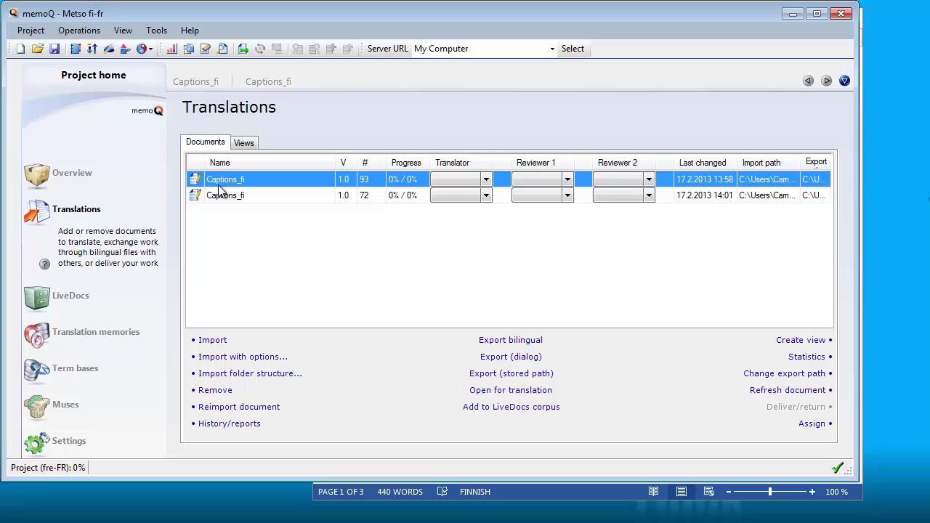
left_click(218, 390)
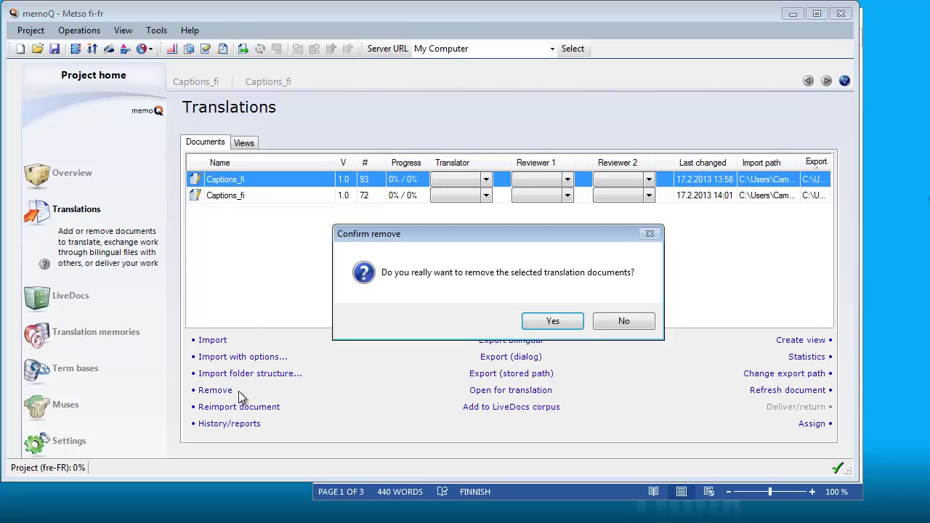
left_click(545, 322)
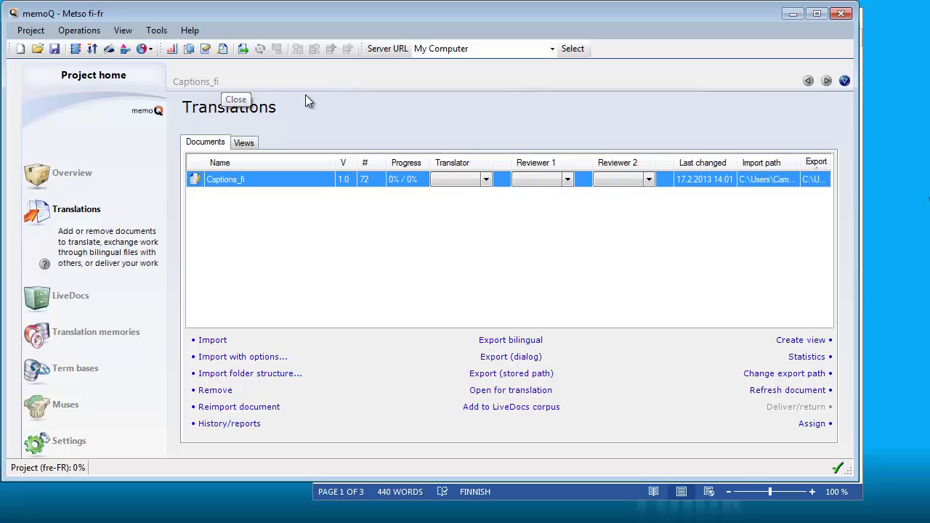